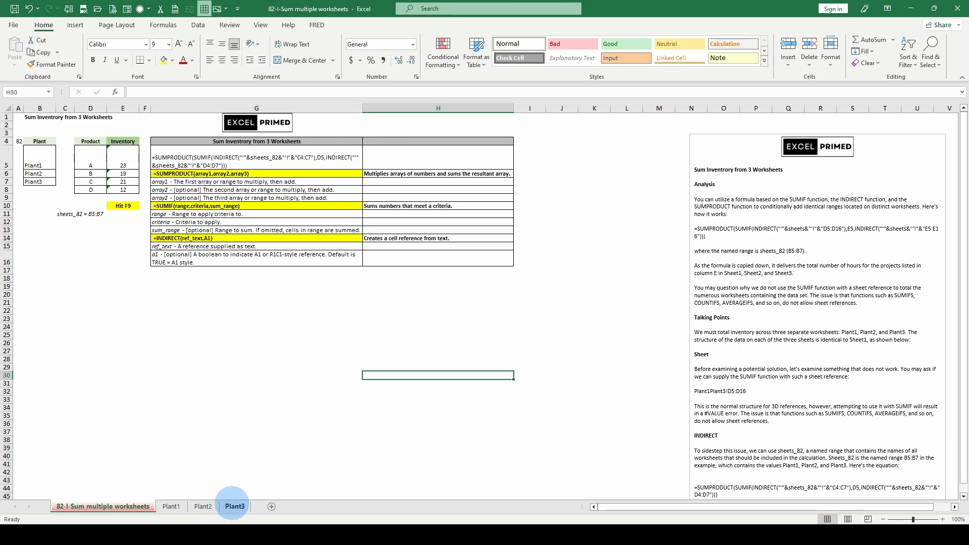
Look over the Inventory tables on Plant1, Plant2 and Plant3, then return to the summary sheet.
click(171, 506)
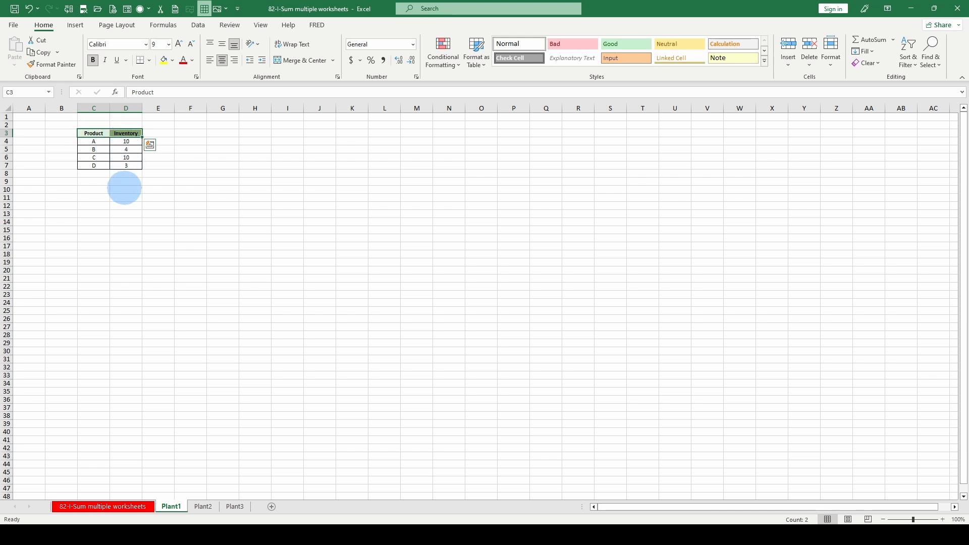
click(203, 506)
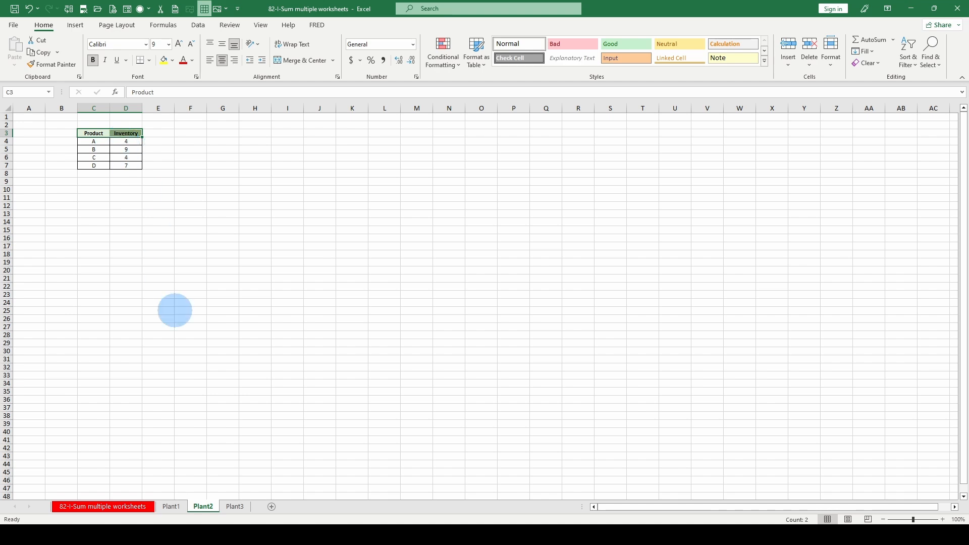
key(ctrl+Page_Down)
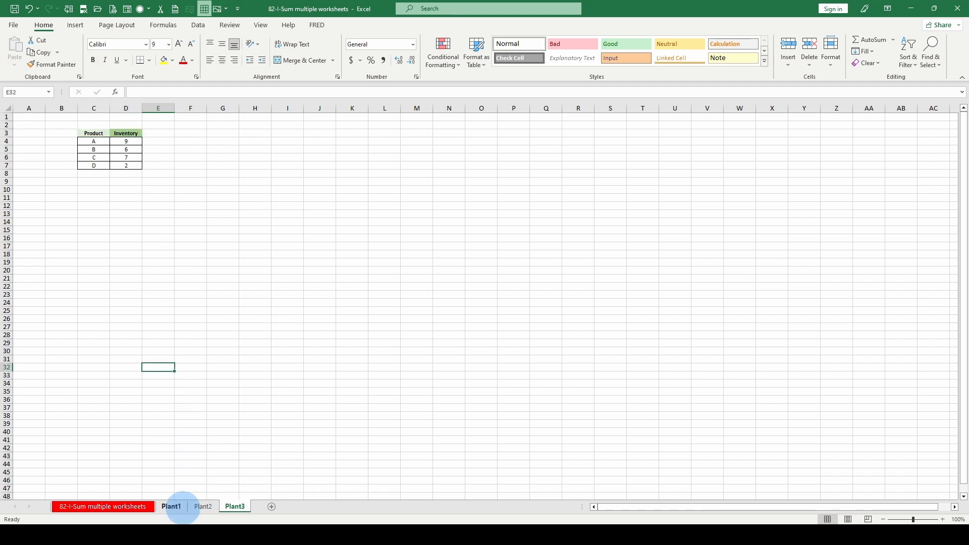
click(171, 506)
click(133, 506)
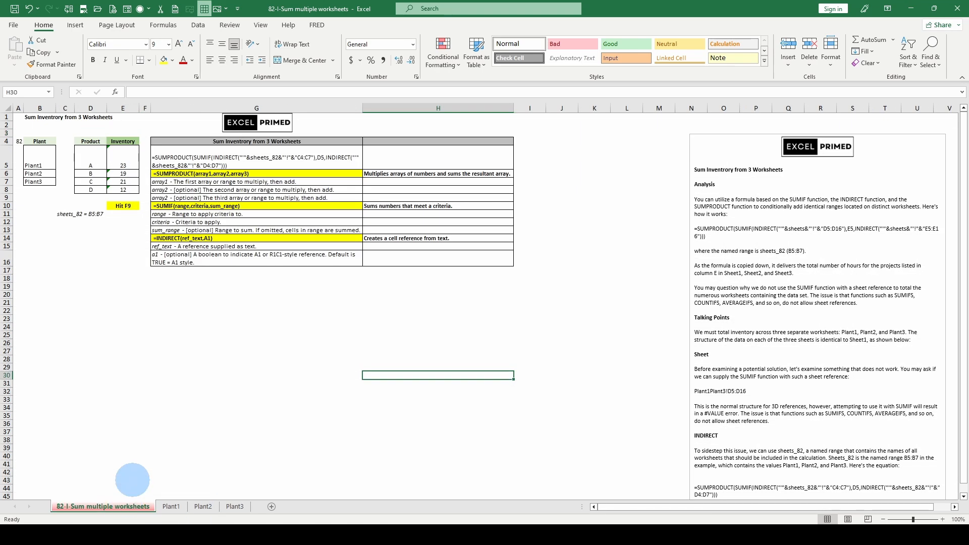
Inspect the sheets_82 named-range note in C11, Plant1's values, and the formulas in G5 and E5.
click(72, 213)
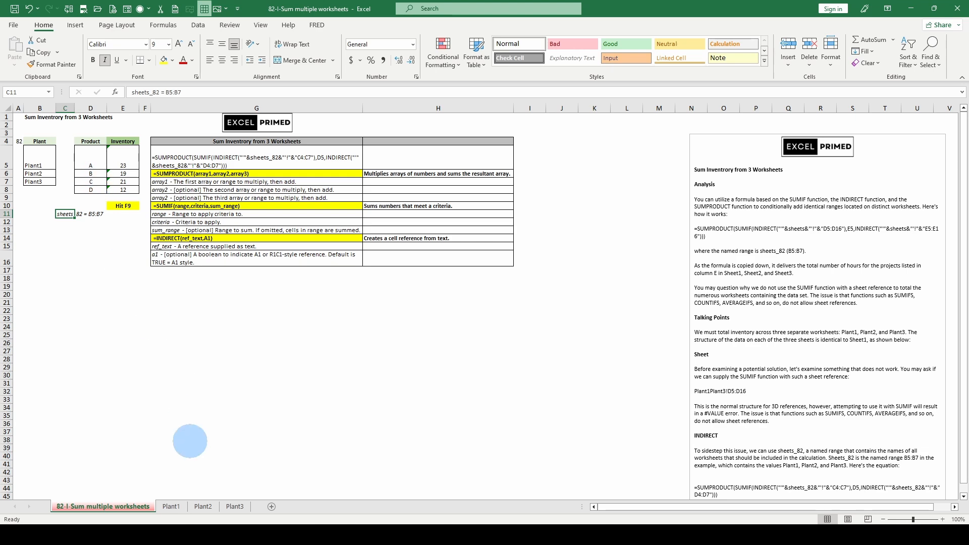
click(171, 506)
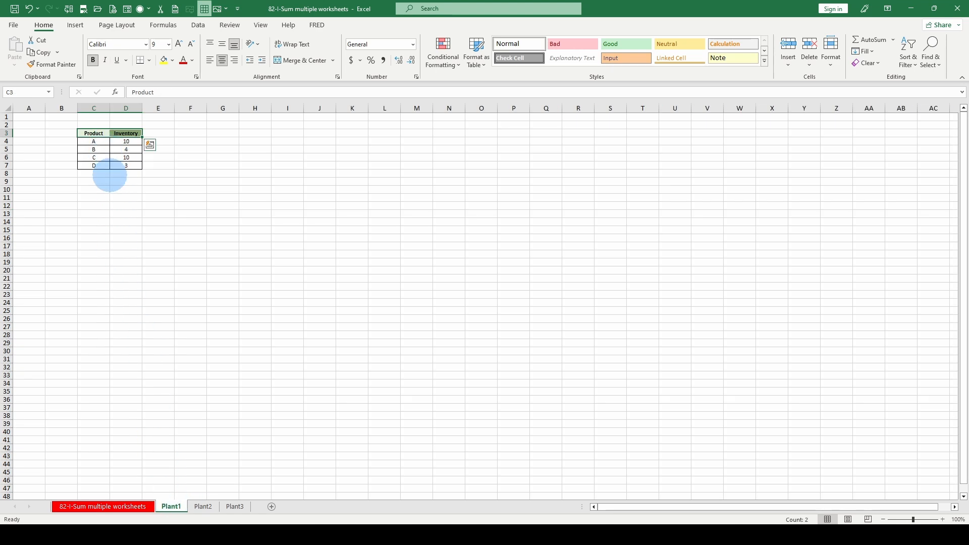
click(115, 506)
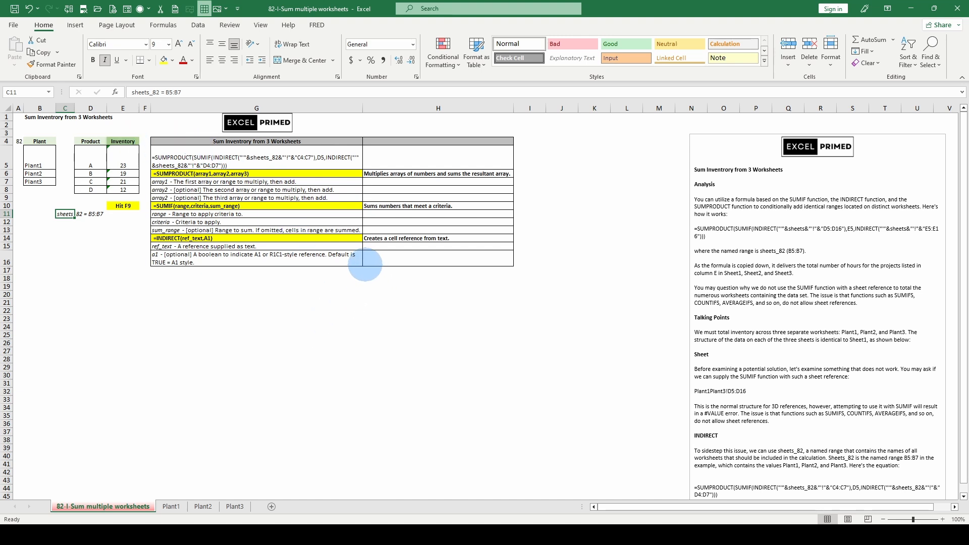
click(257, 162)
scroll(802, 328, down, 1)
scroll(804, 306, down, 9)
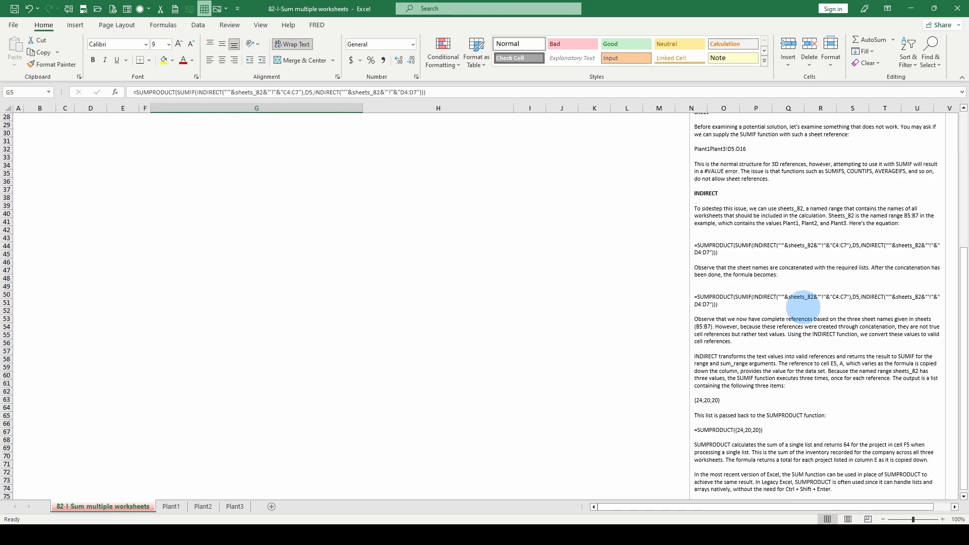
scroll(802, 307, up, 9)
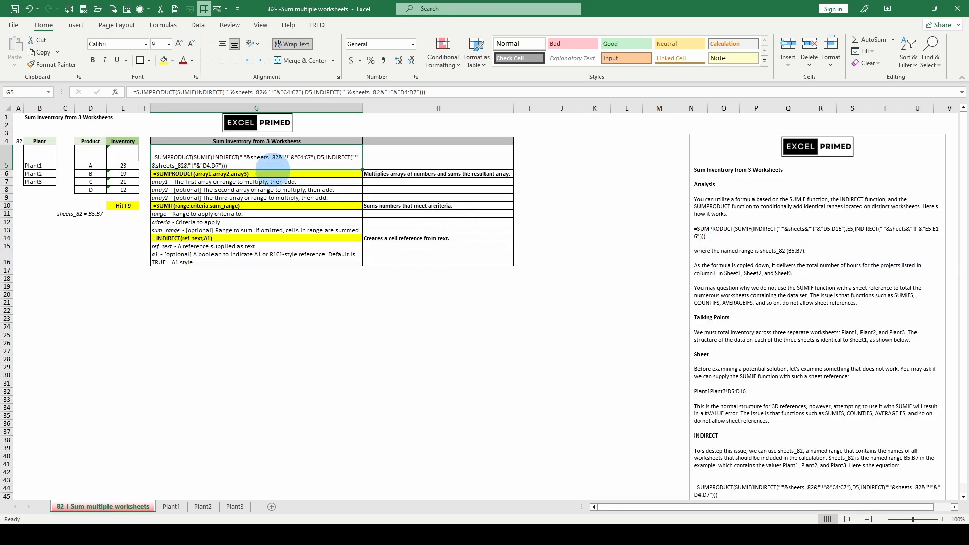
click(123, 157)
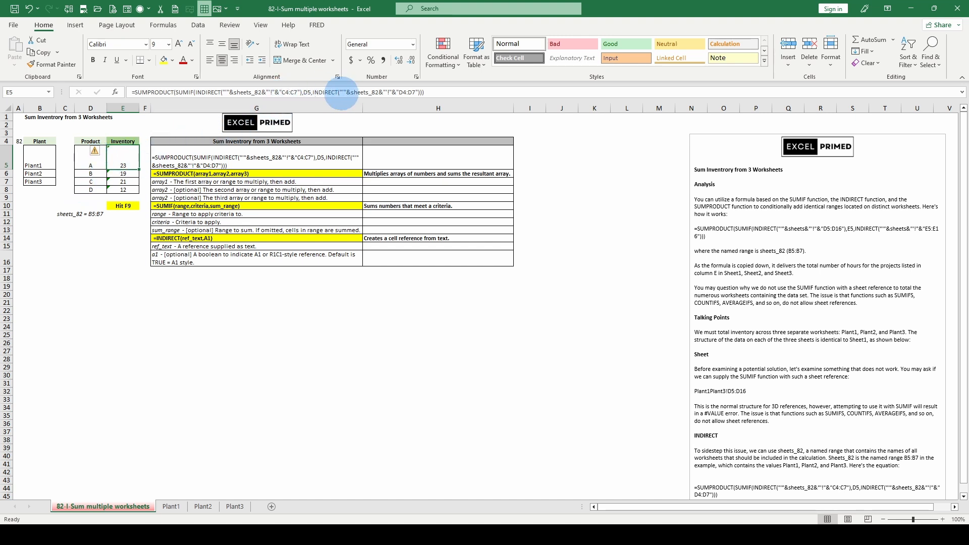
Evaluate both INDIRECT arguments in E5's formula into sheet-range lists, then discard the edit.
click(343, 93)
click(355, 109)
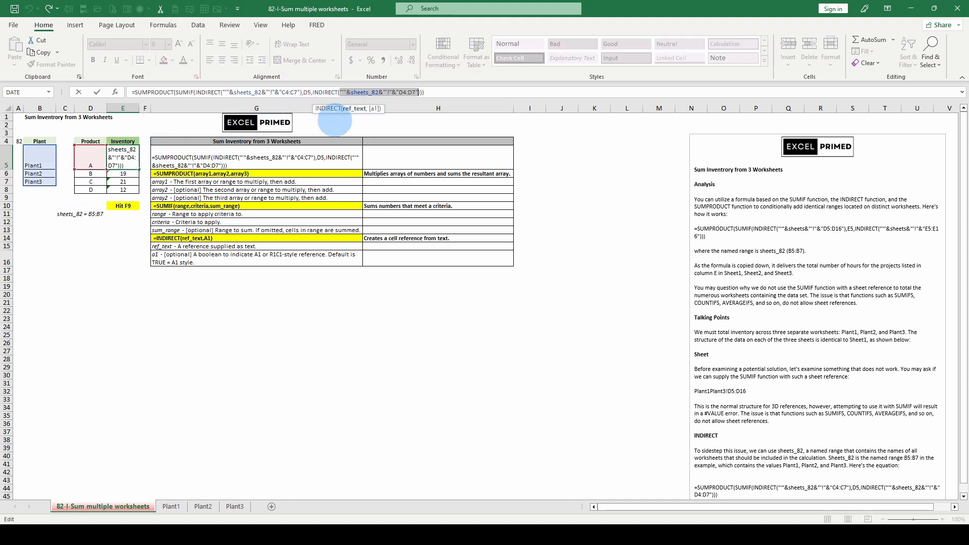
key(F9)
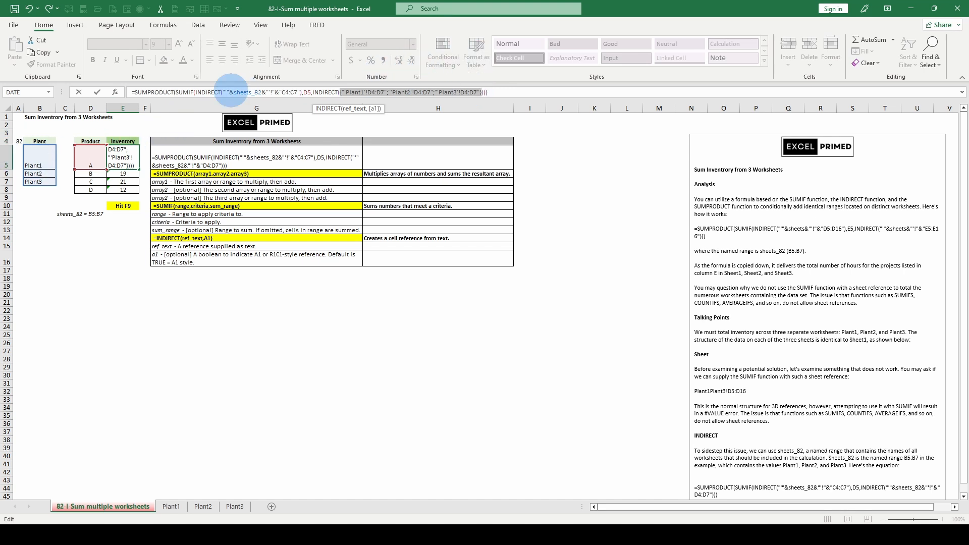
click(241, 92)
click(241, 106)
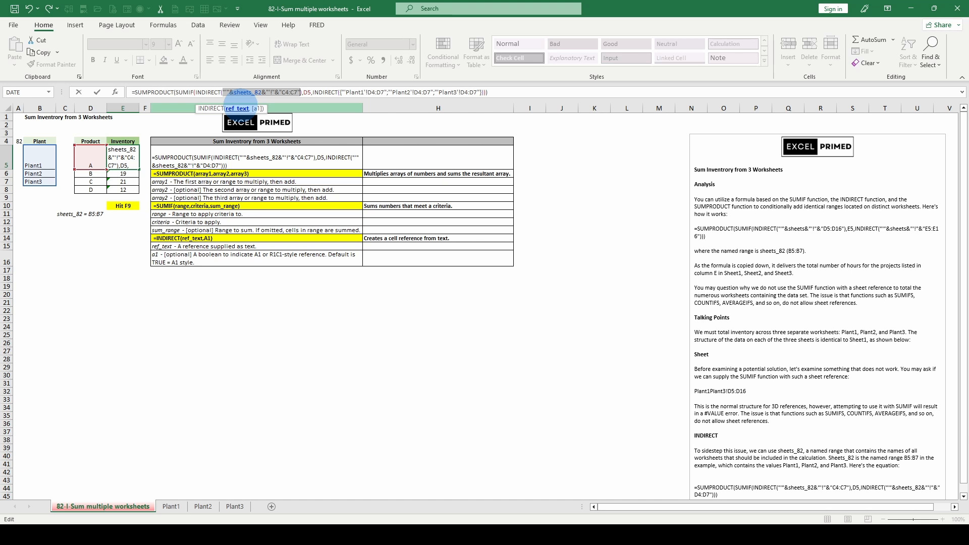
key(F9)
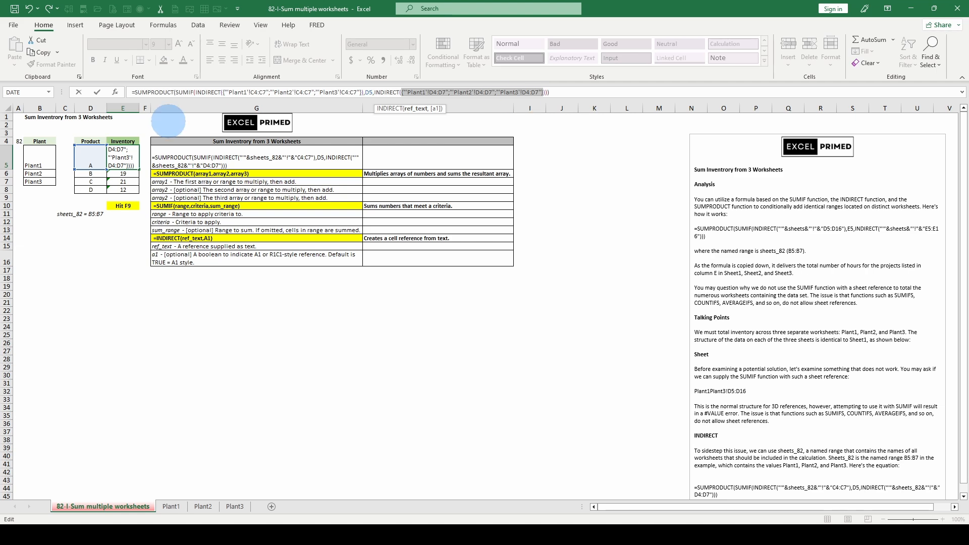
key(Escape)
Check product A's row on Plant1, then go back to the summary sheet.
click(171, 506)
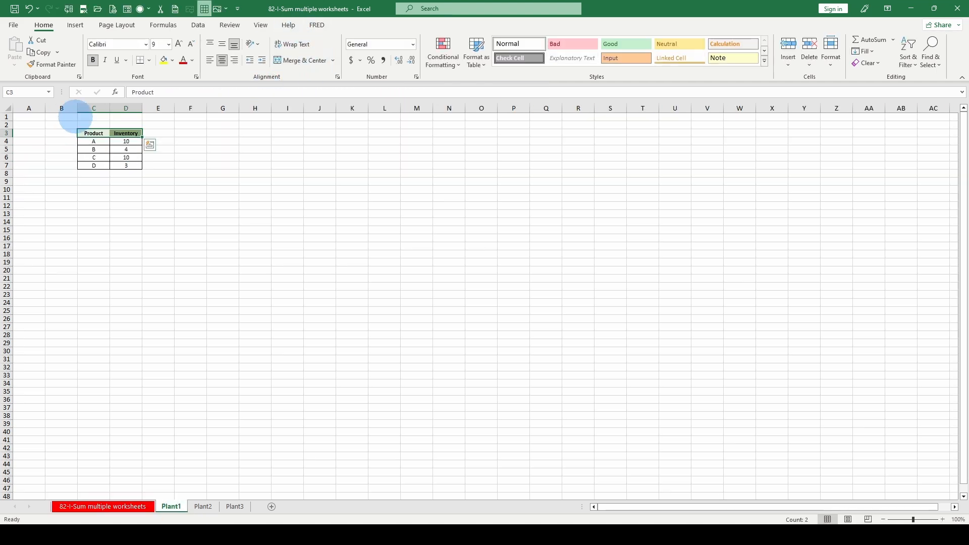
click(89, 141)
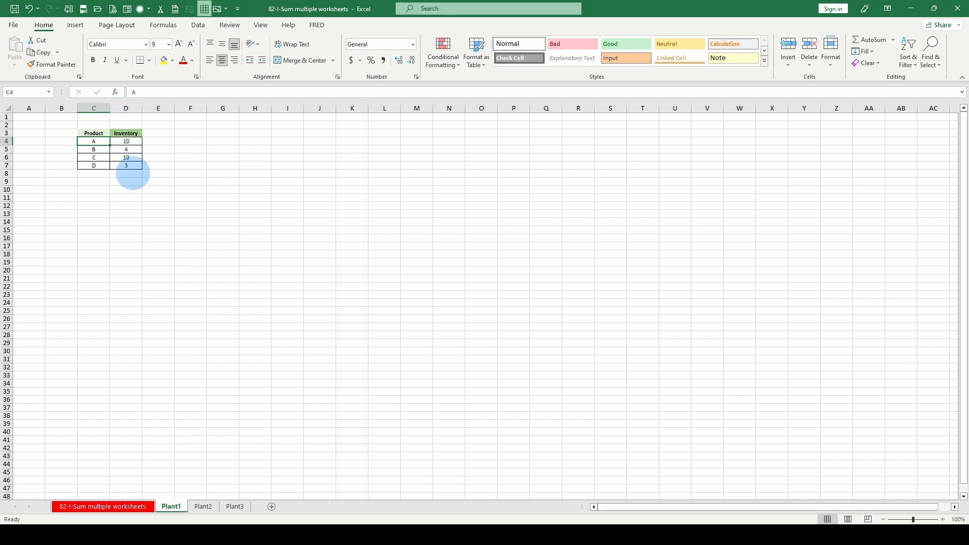
key(ctrl+Page_Up)
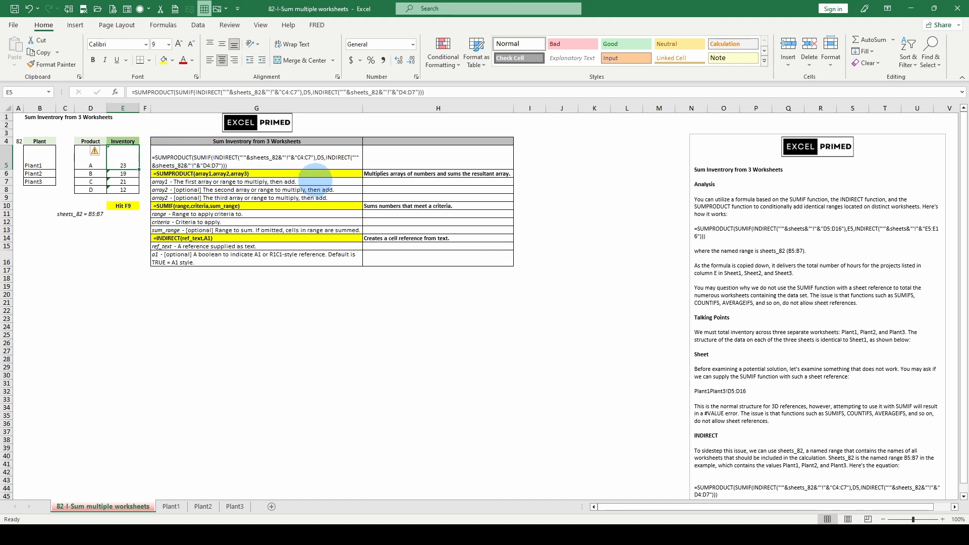
Evaluate the formula's SUMIF part into per-sheet values and check product A on Plant1–Plant3.
click(177, 93)
click(184, 109)
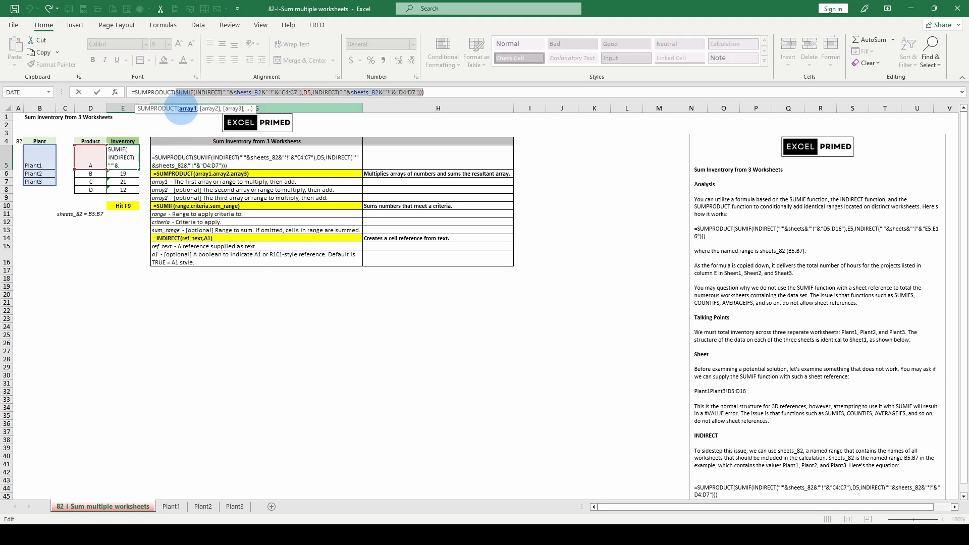
key(F9)
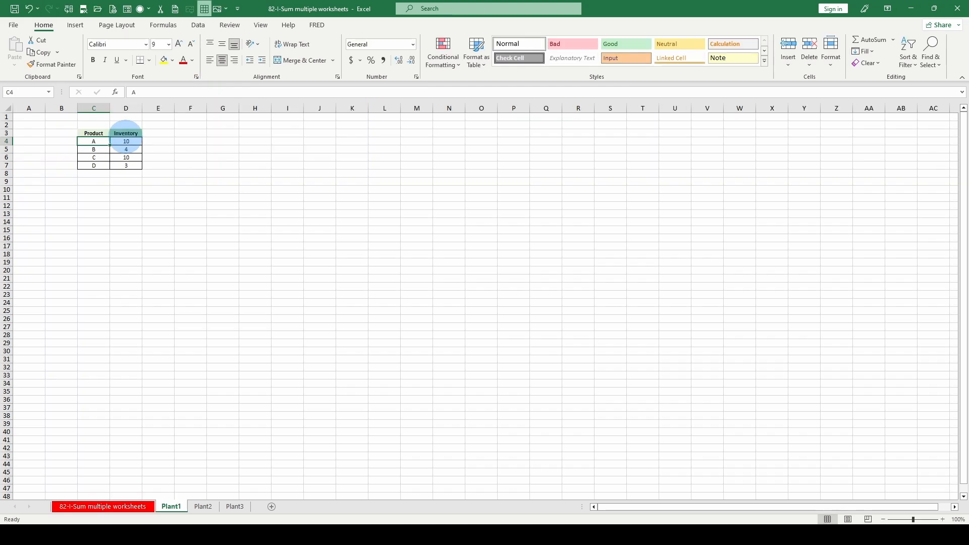
click(127, 140)
click(202, 506)
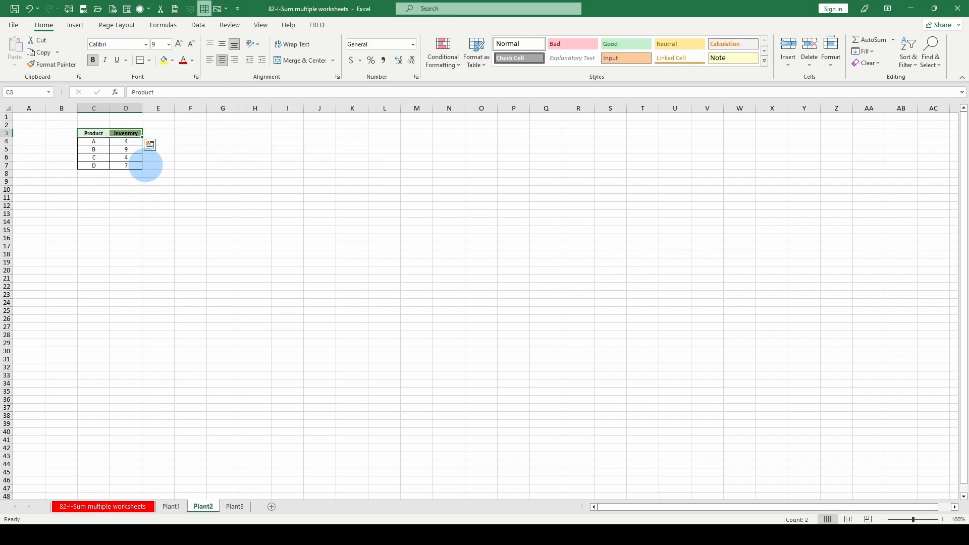
click(128, 141)
click(234, 506)
click(126, 141)
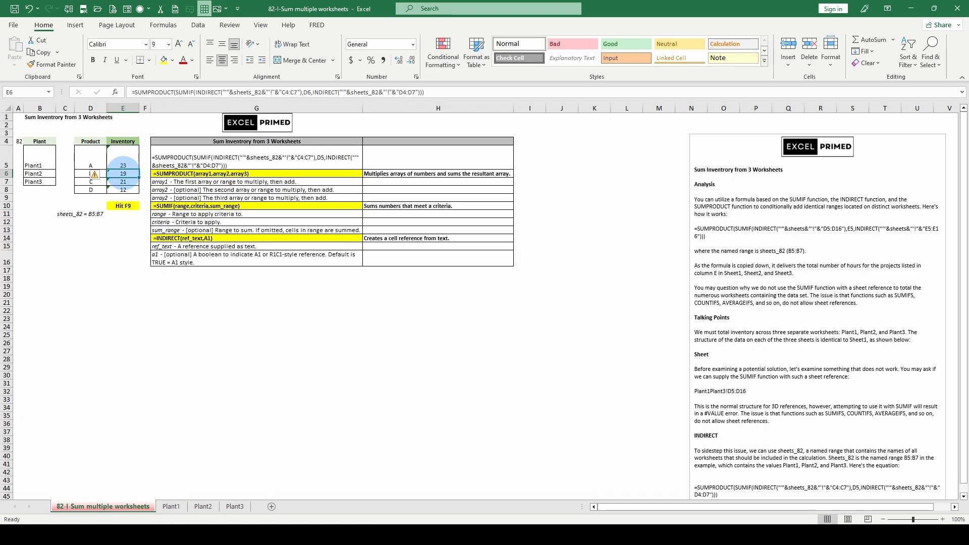
Evaluate E6's SUMIF part for product B, then discard the edit, leaving E6 at 19.
click(184, 109)
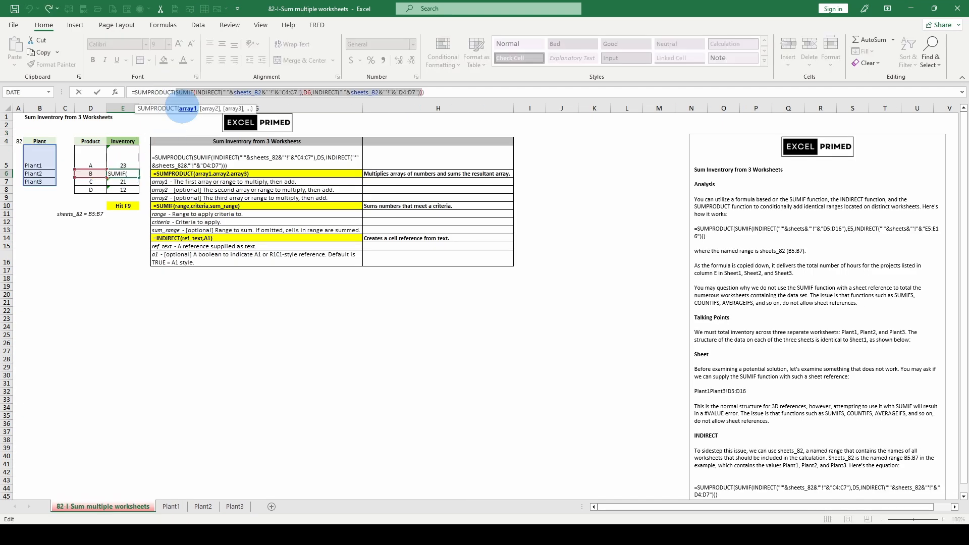
key(F9)
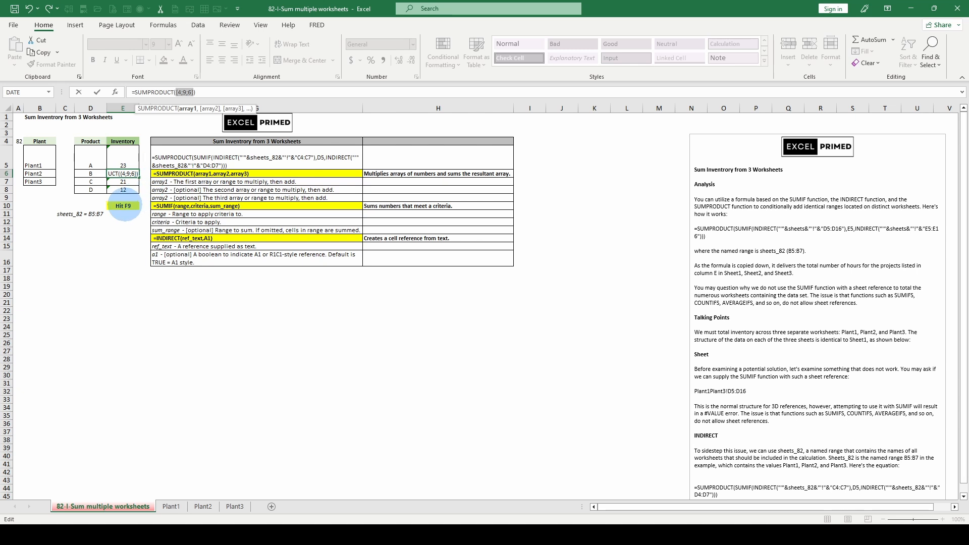
key(Escape)
click(184, 91)
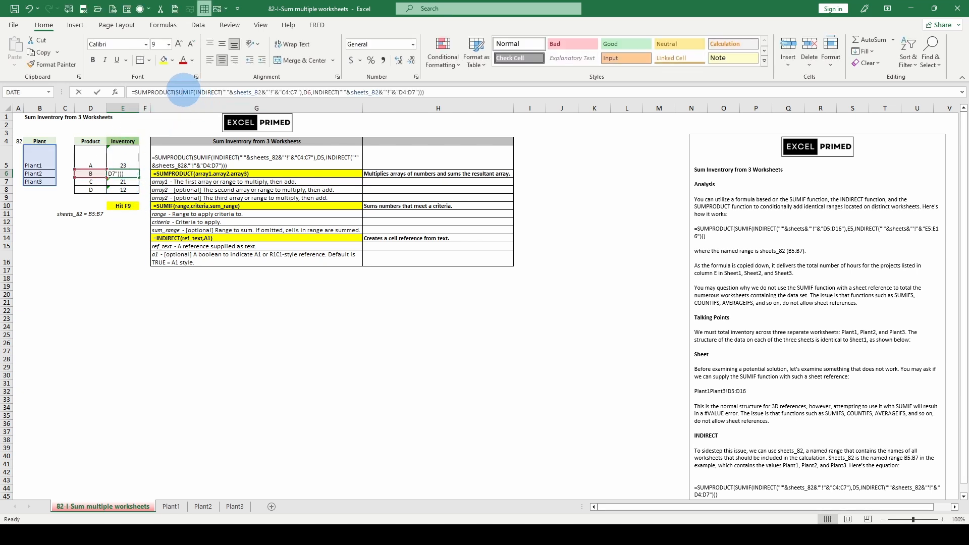
key(Escape)
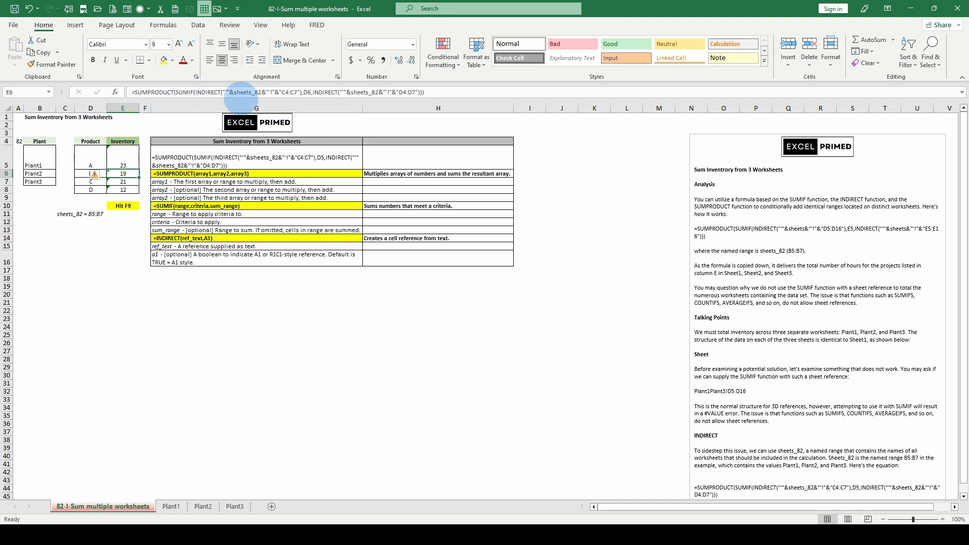
Evaluate E6's SUMIF range and sum range in place, giving {"C";"C";"C"} and {10;4;7}.
click(202, 91)
click(205, 109)
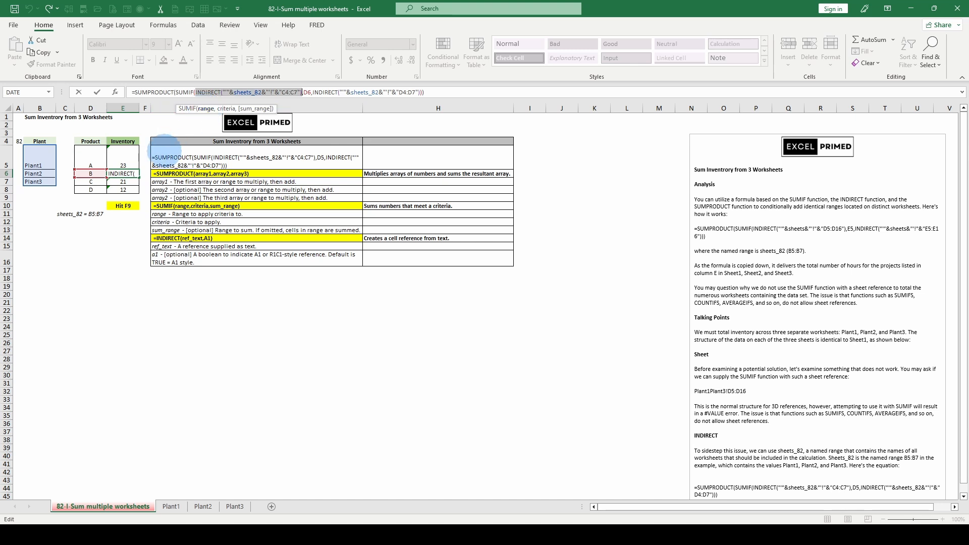
key(F9)
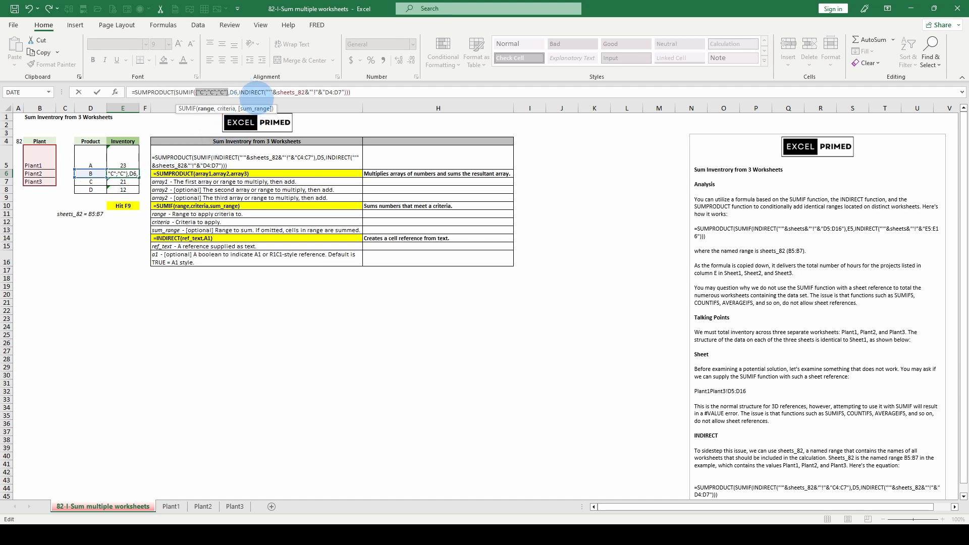
click(226, 108)
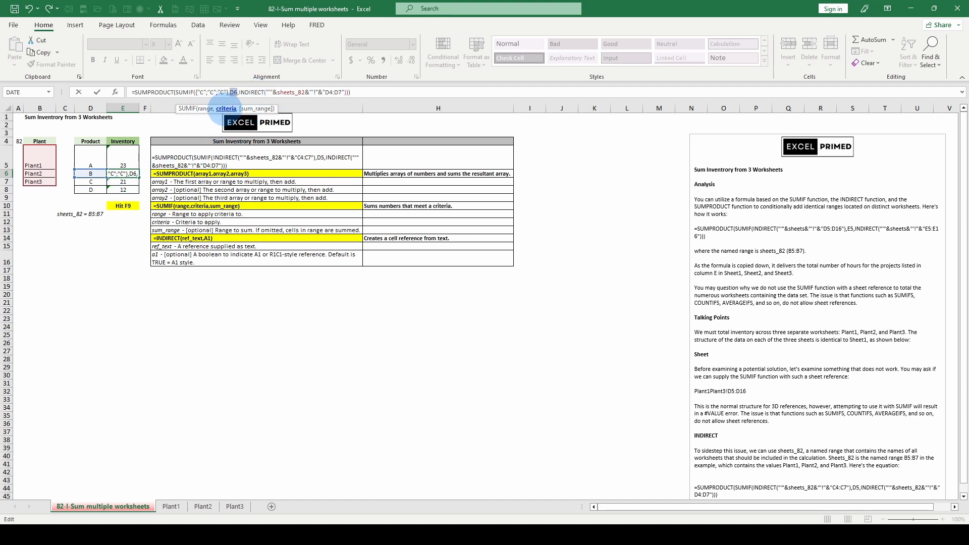
click(252, 109)
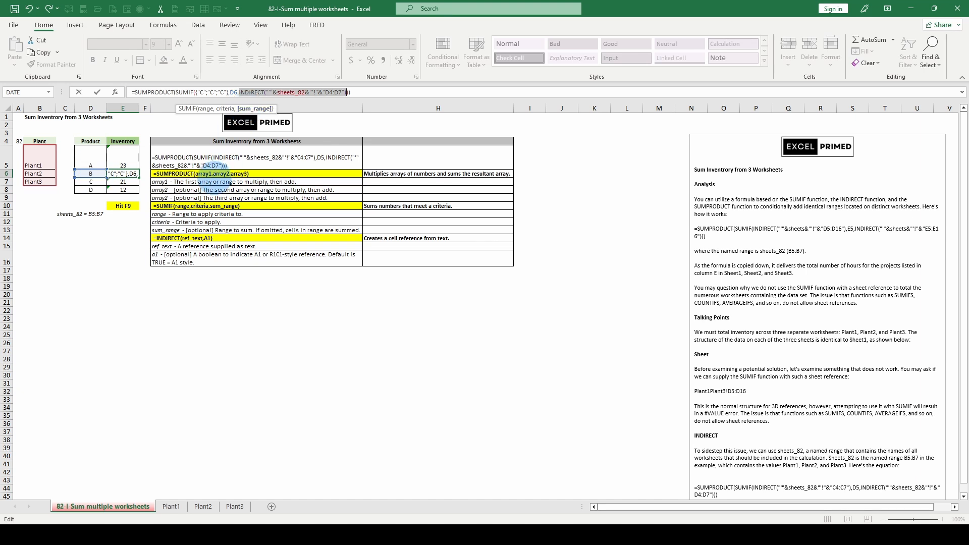
key(F9)
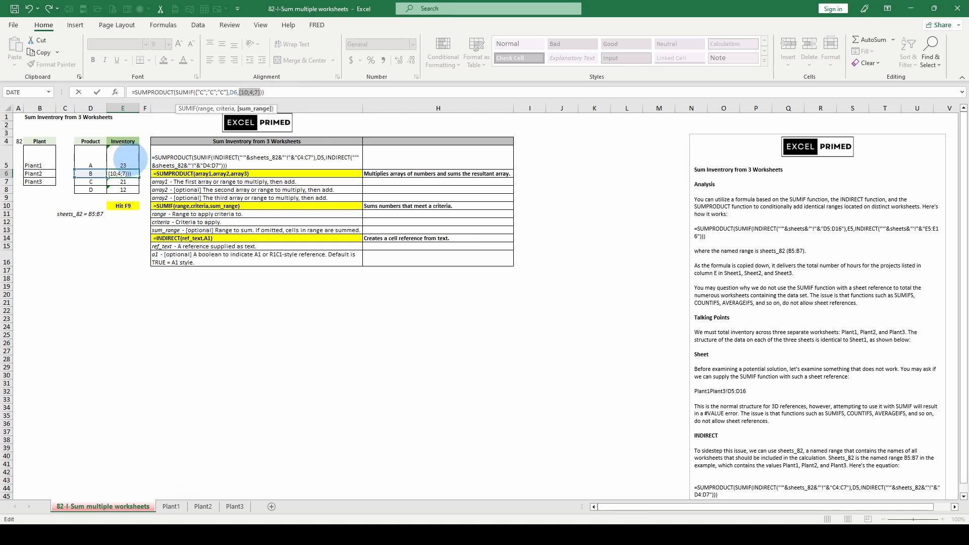
Cancel the formula edit and select product A's cell on the Plant1 sheet.
key(Escape)
click(171, 506)
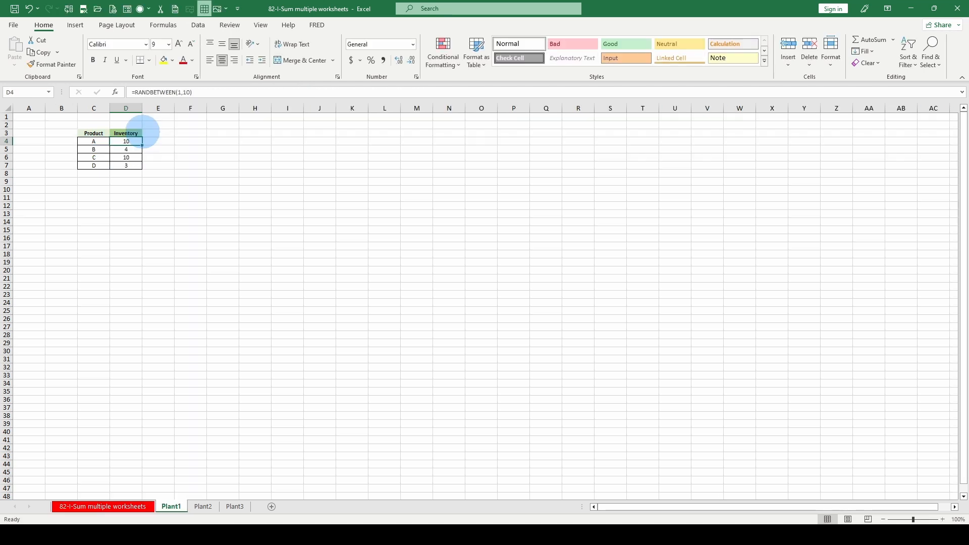
click(96, 140)
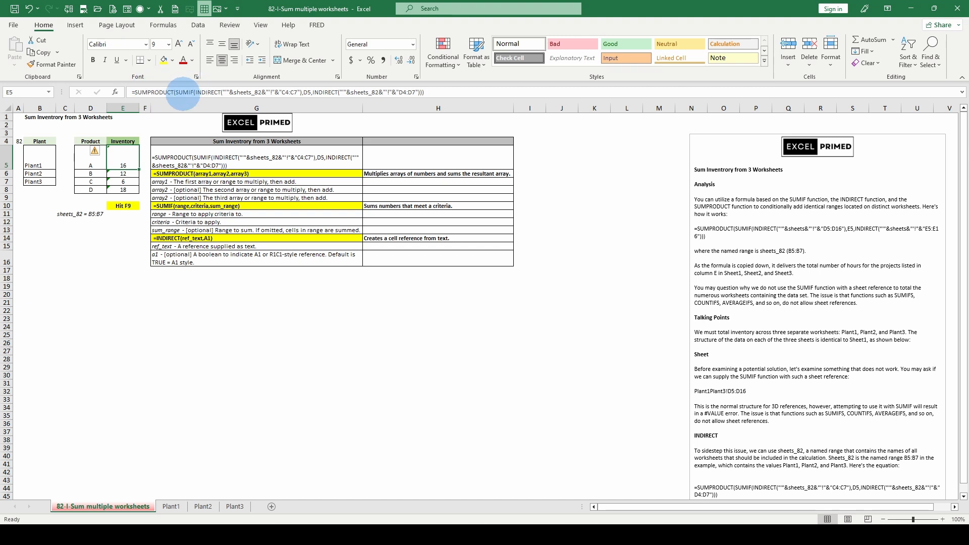
Evaluate E5's SUMIF range, criteria D5 and sum range to three A's, A and {3;7;6}, then cancel.
click(196, 92)
click(206, 109)
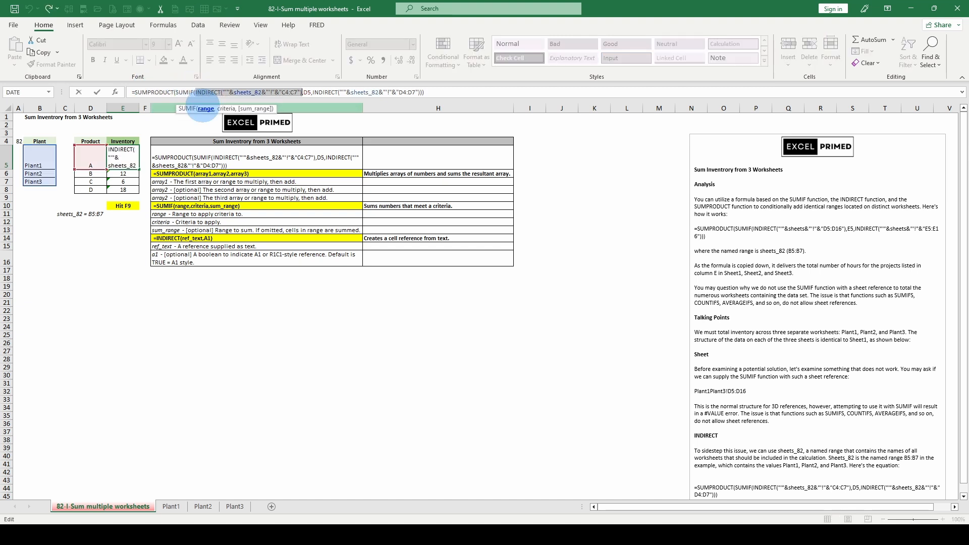
key(F9)
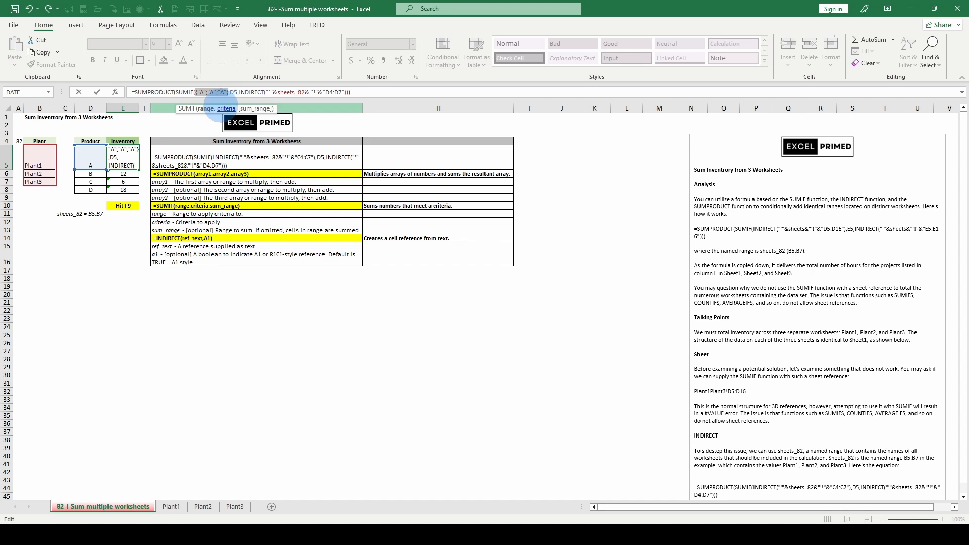
click(225, 108)
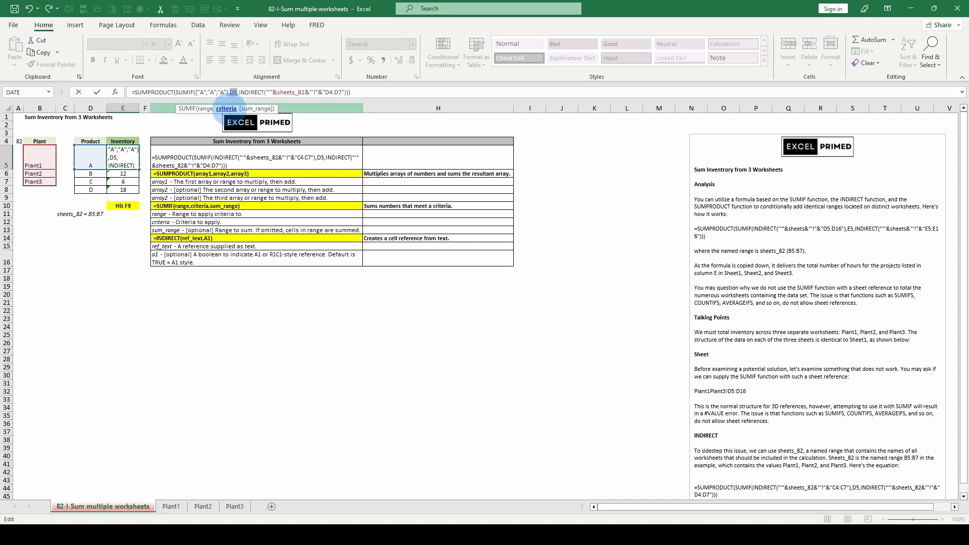
key(F9)
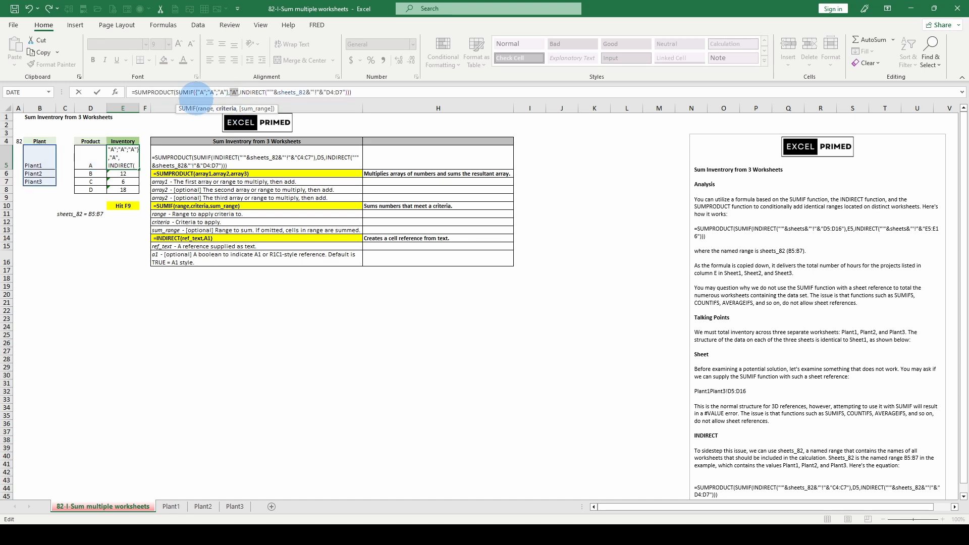
click(254, 108)
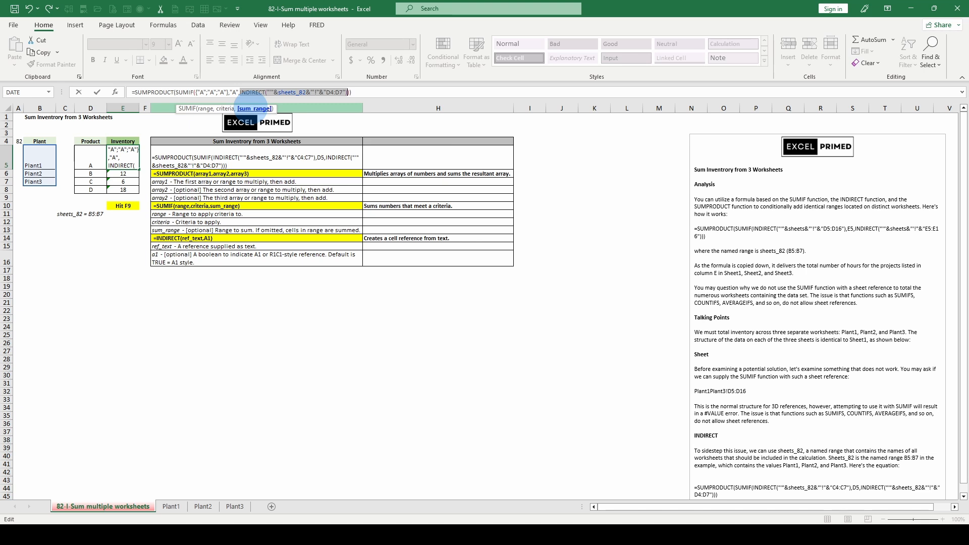
key(F9)
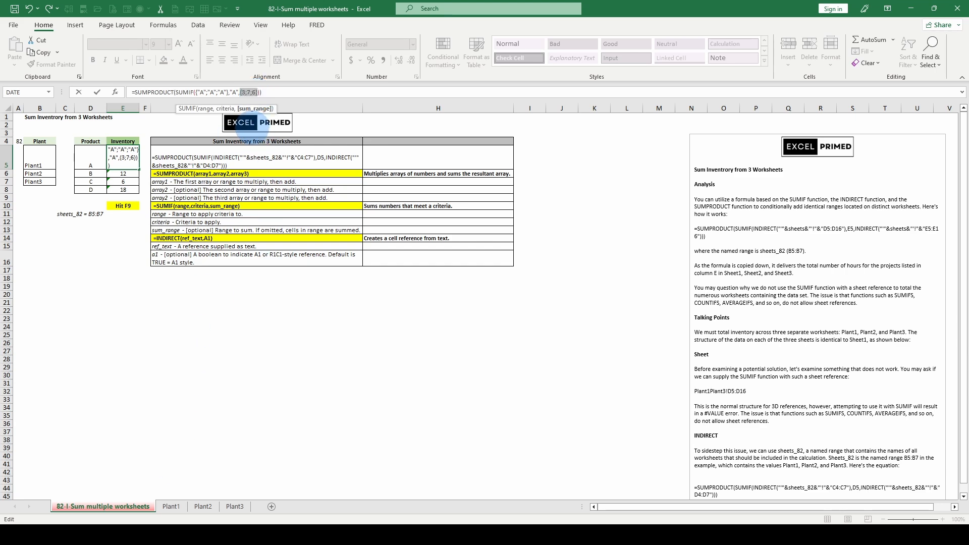
key(Escape)
Verify product A's inventory on Plant1, Plant2 and Plant3 matches 3, 7 and 6, then return to the summary.
click(171, 506)
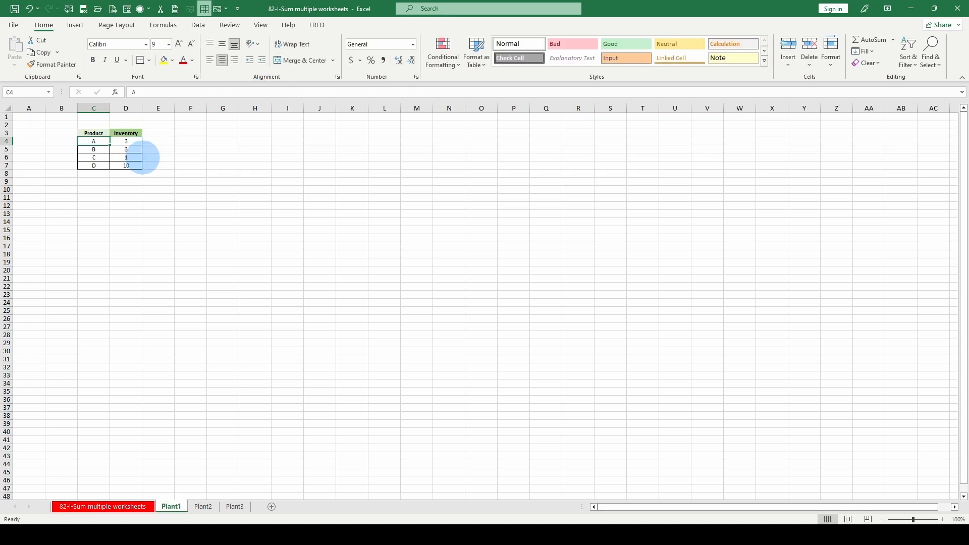
drag(87, 141, 88, 150)
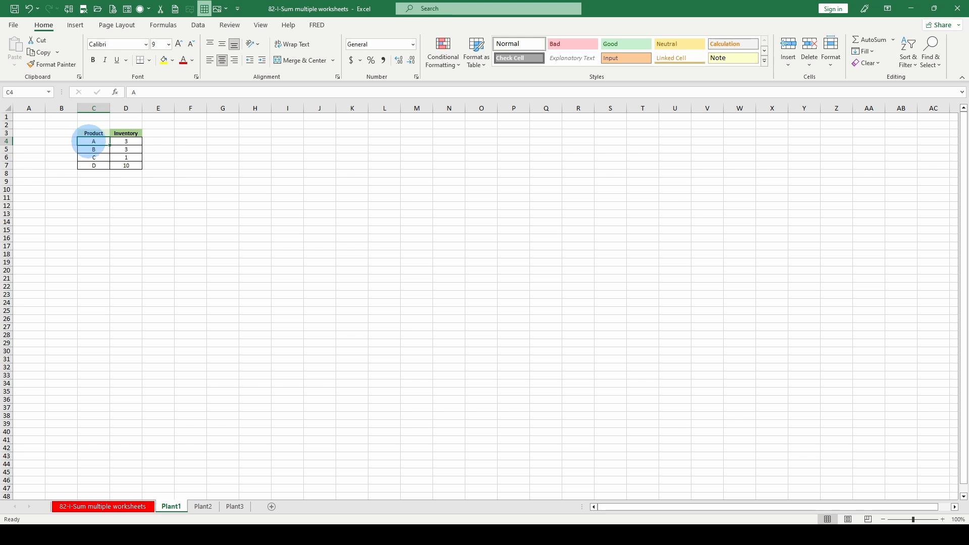
click(91, 141)
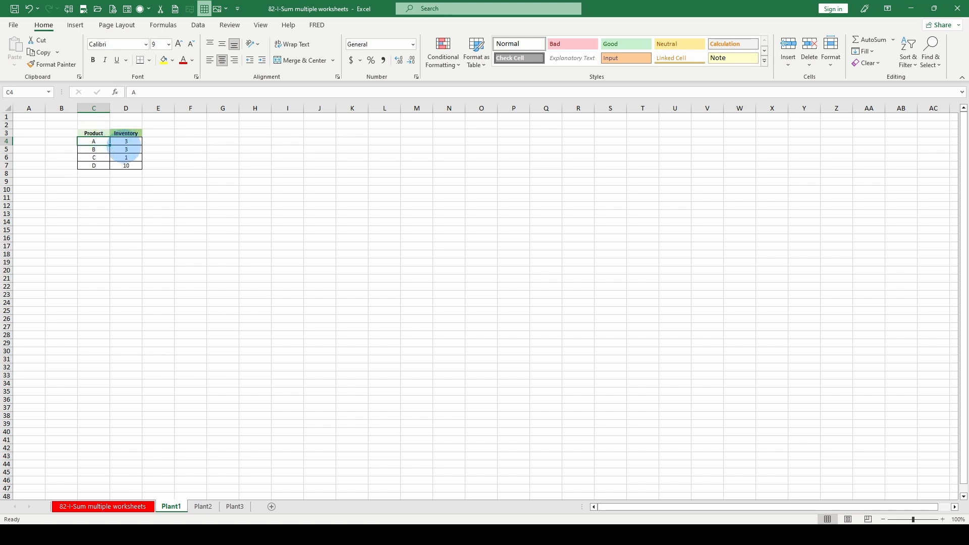
click(198, 506)
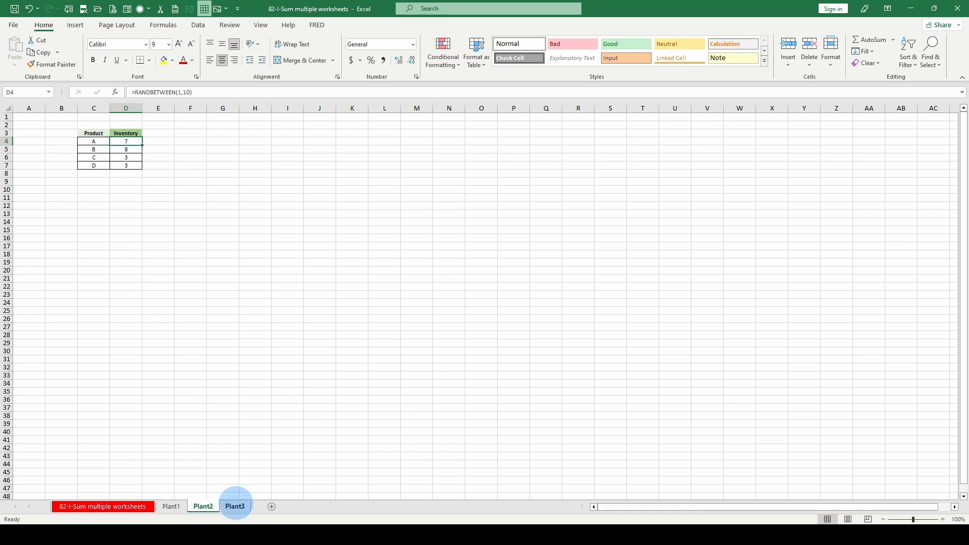
click(236, 506)
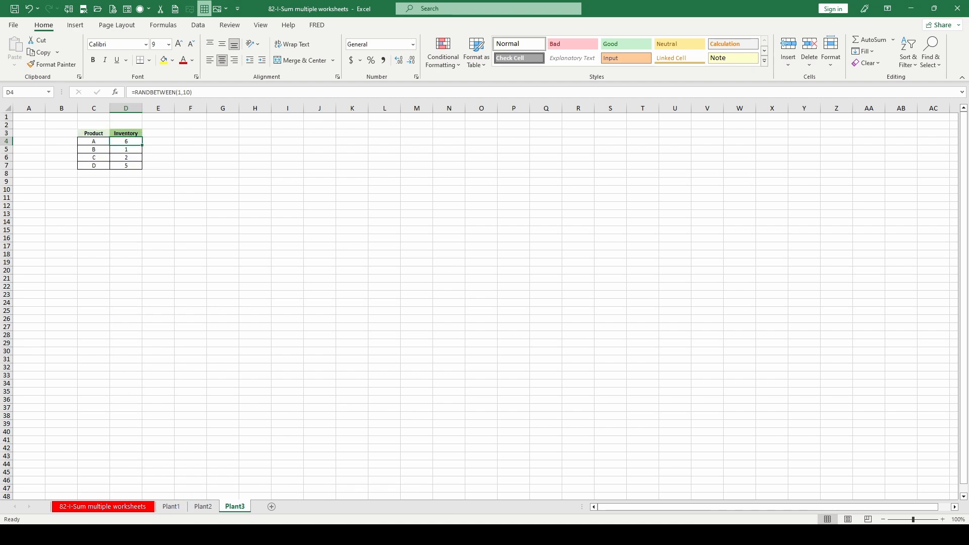
click(133, 506)
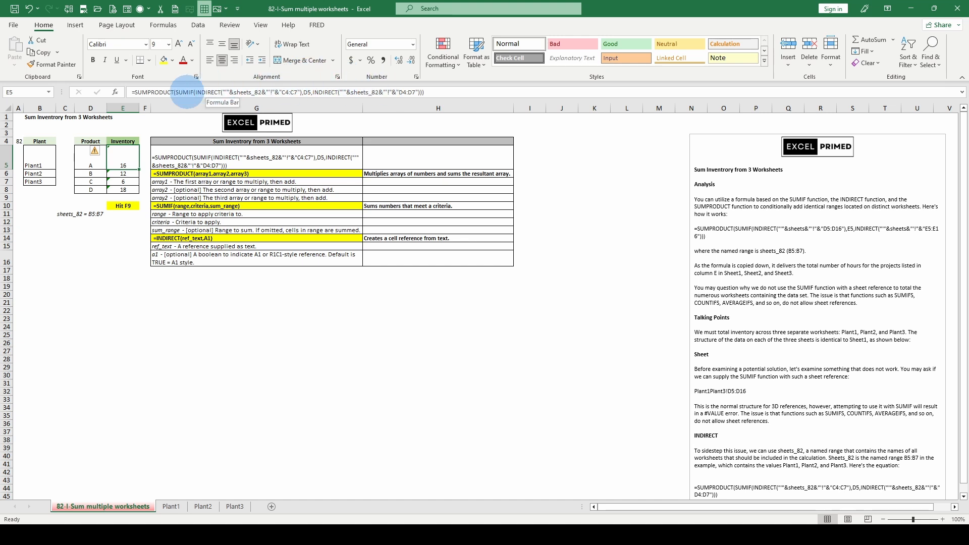
click(190, 92)
click(187, 109)
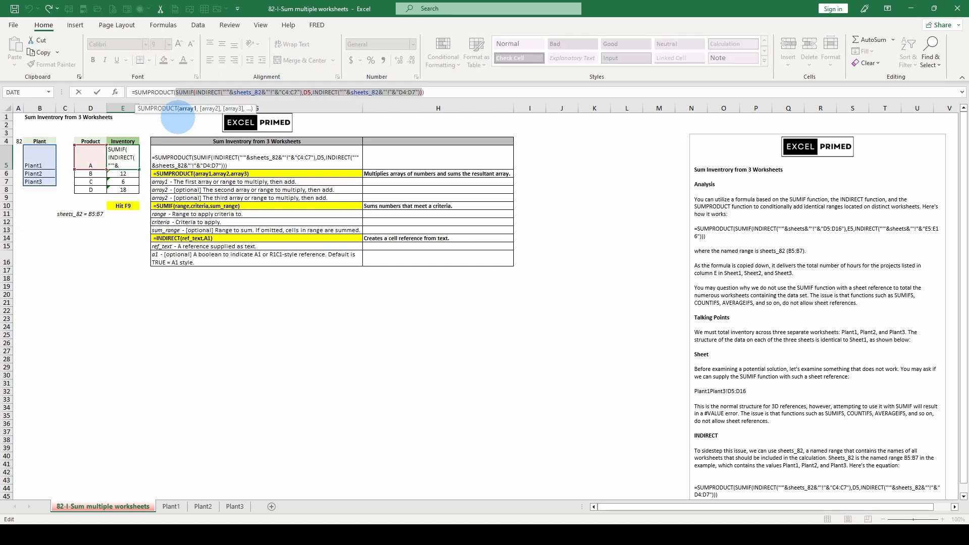
key(F9)
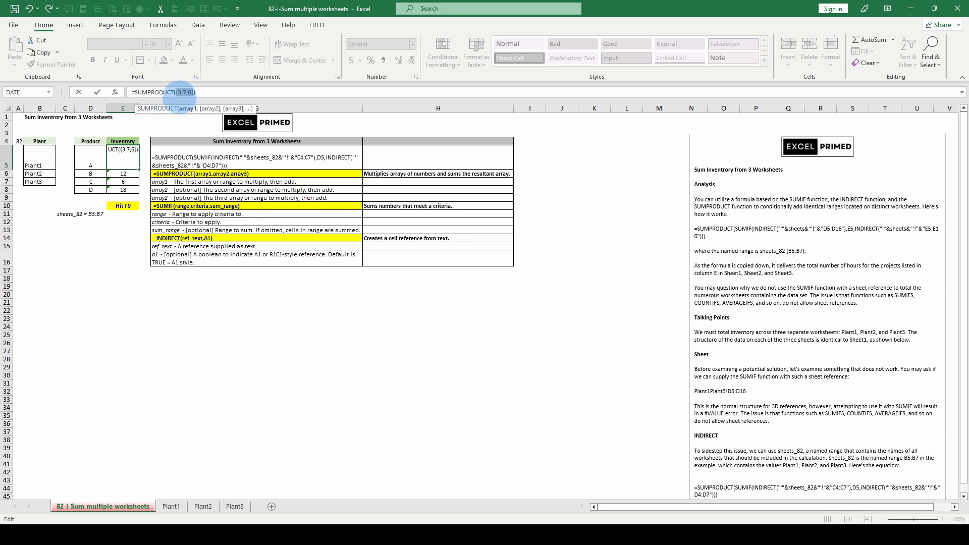
key(Escape)
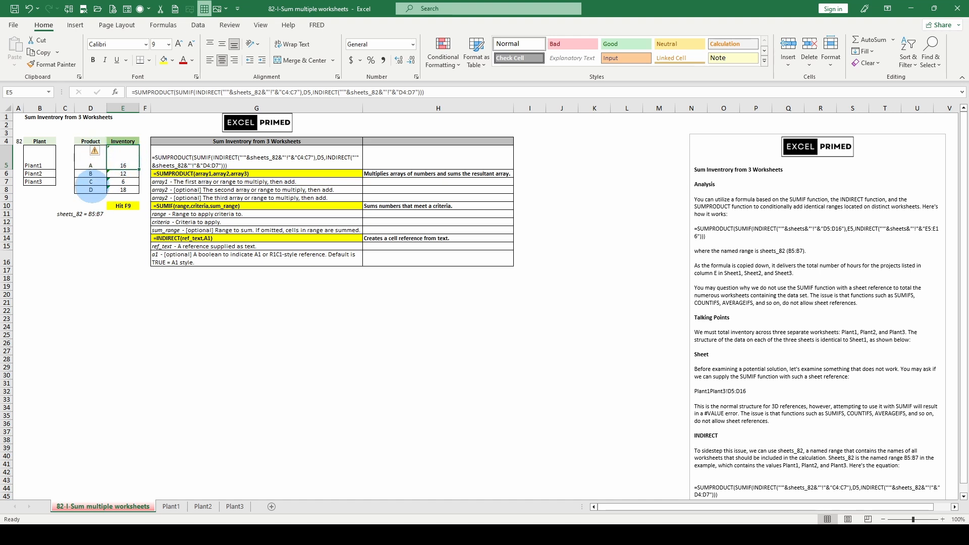
click(272, 286)
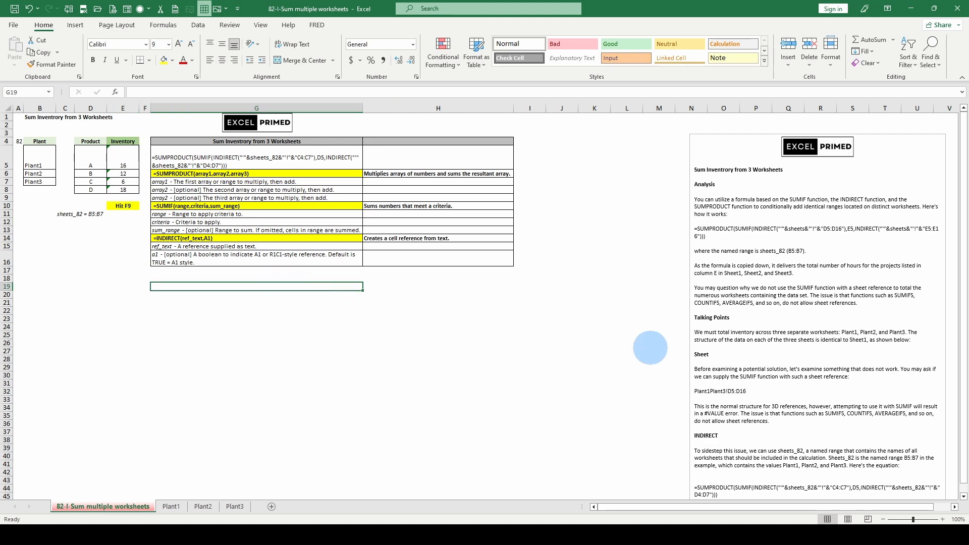
scroll(817, 399, down, 3)
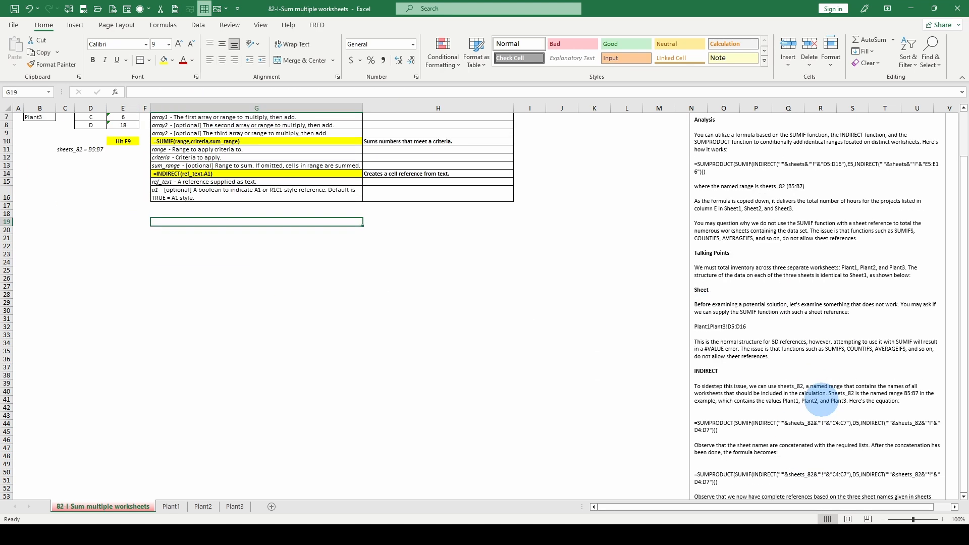
scroll(821, 400, up, 3)
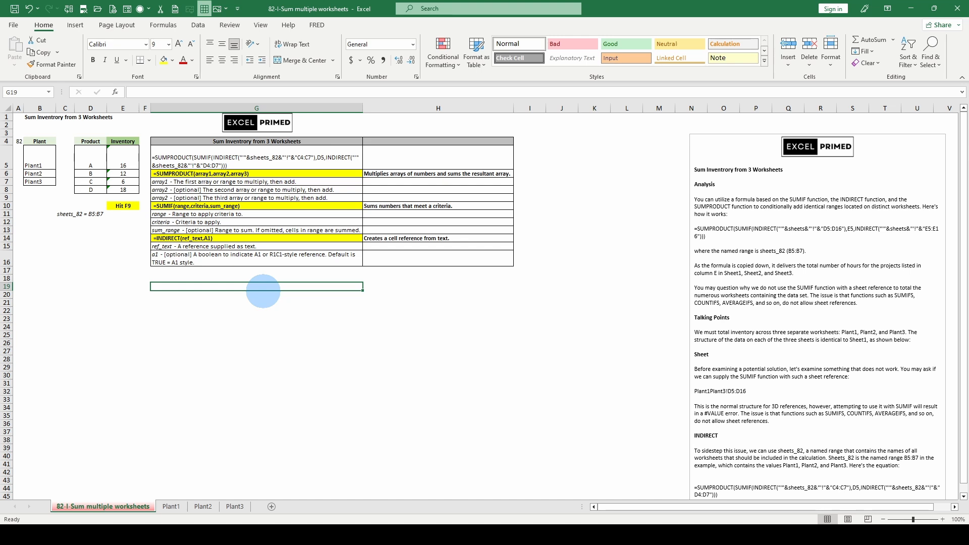
click(220, 254)
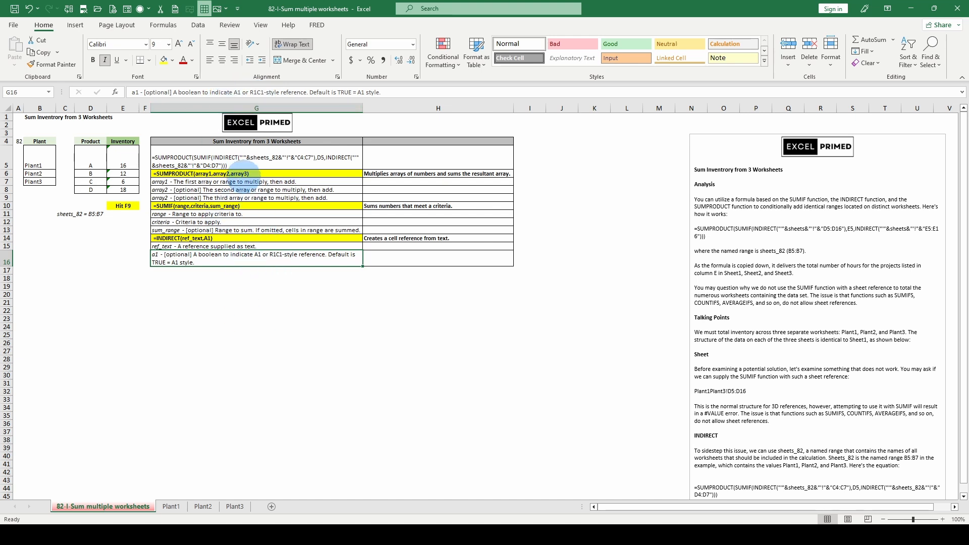
click(201, 227)
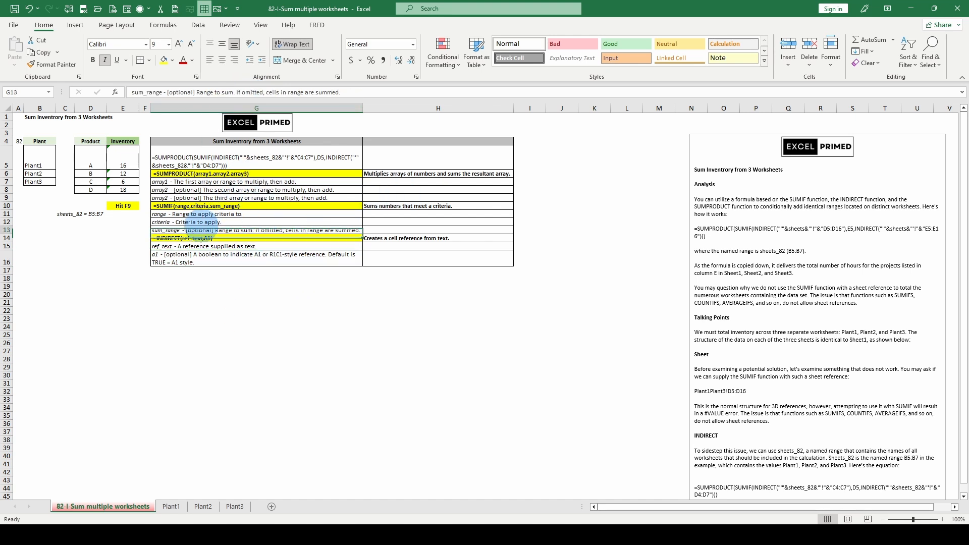